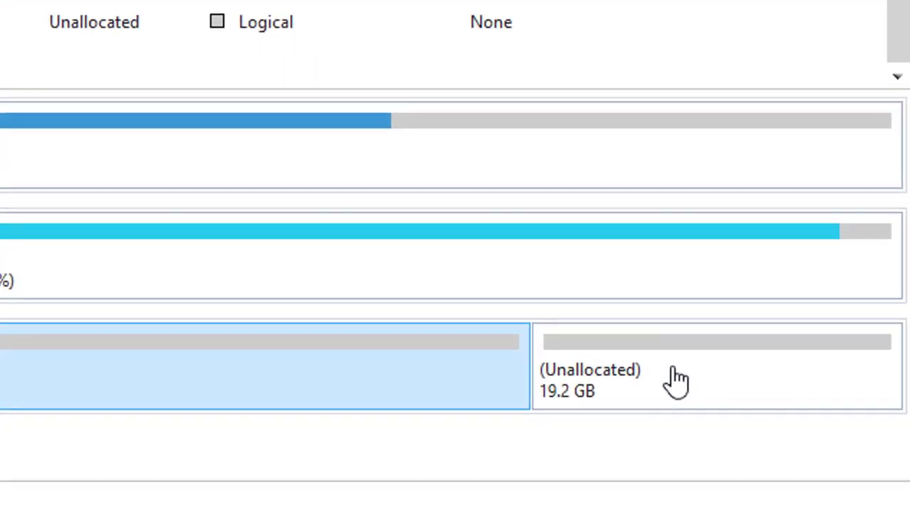
Step: Extend partition F:DATA03 on Disk 3 to 74.53 GB with Move/Resize, leaving 0.00 GB unallocated after it
click(676, 382)
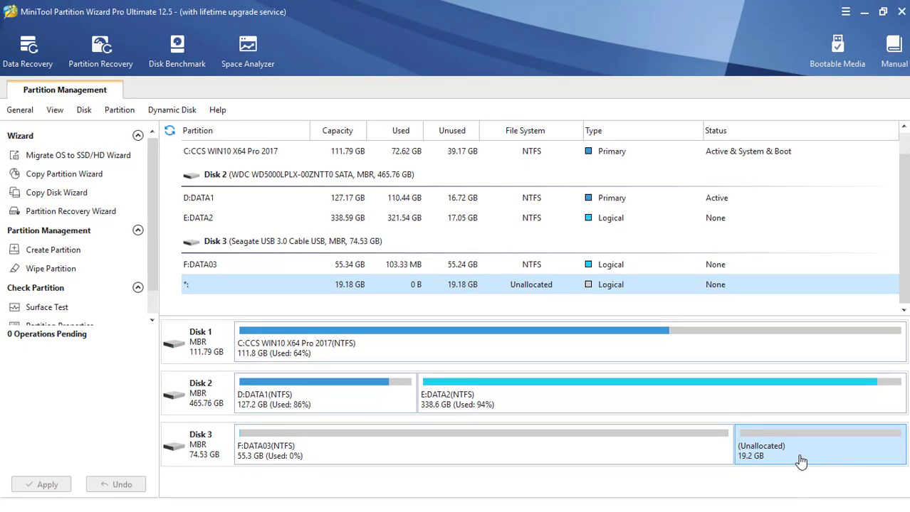
click(652, 454)
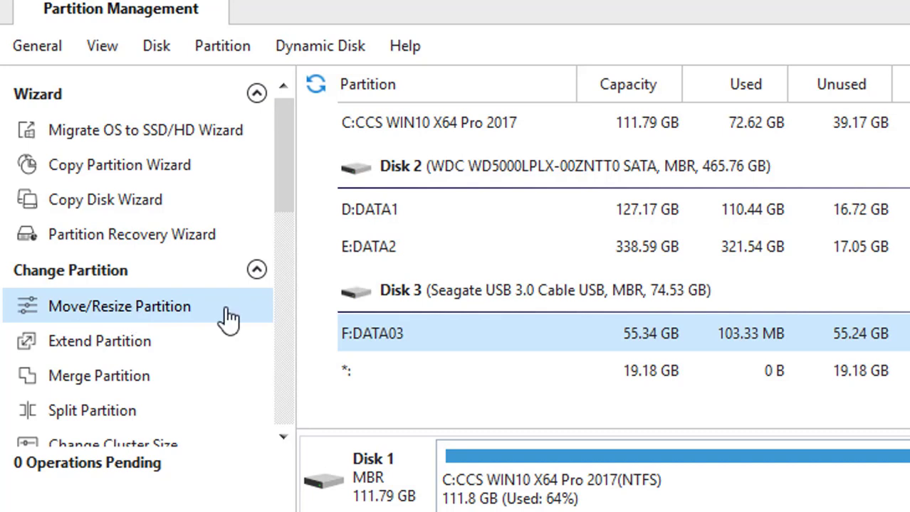
click(217, 54)
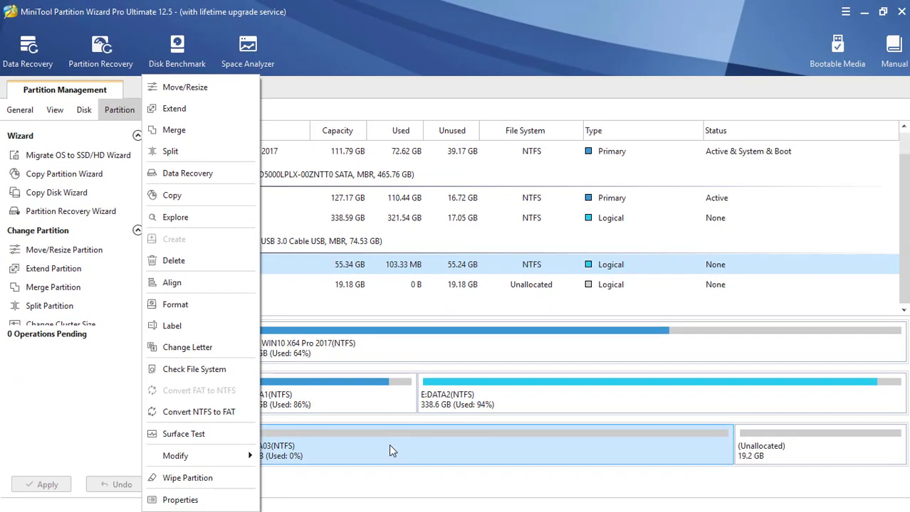
right_click(388, 444)
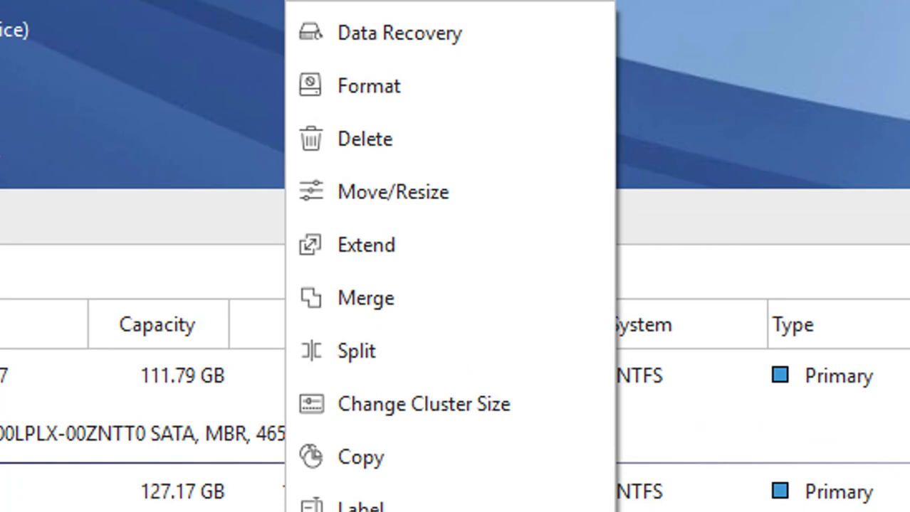
click(409, 212)
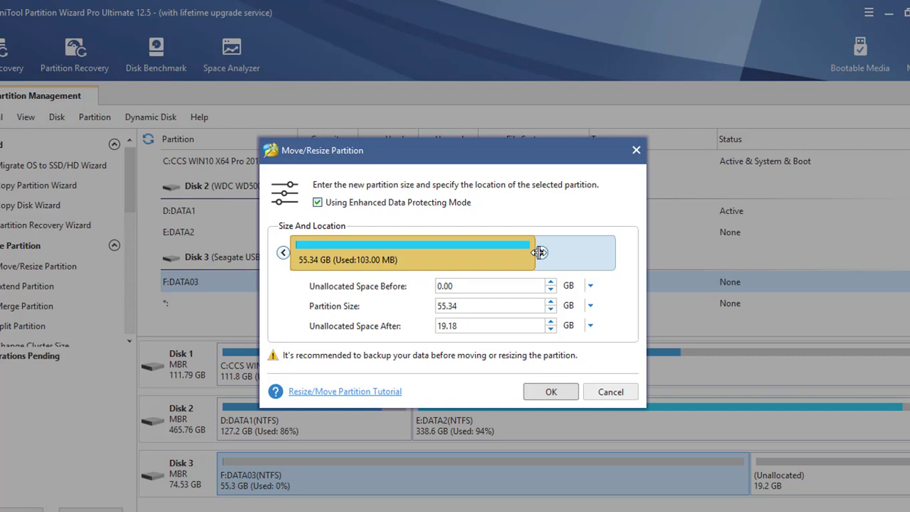
drag(540, 252, 623, 252)
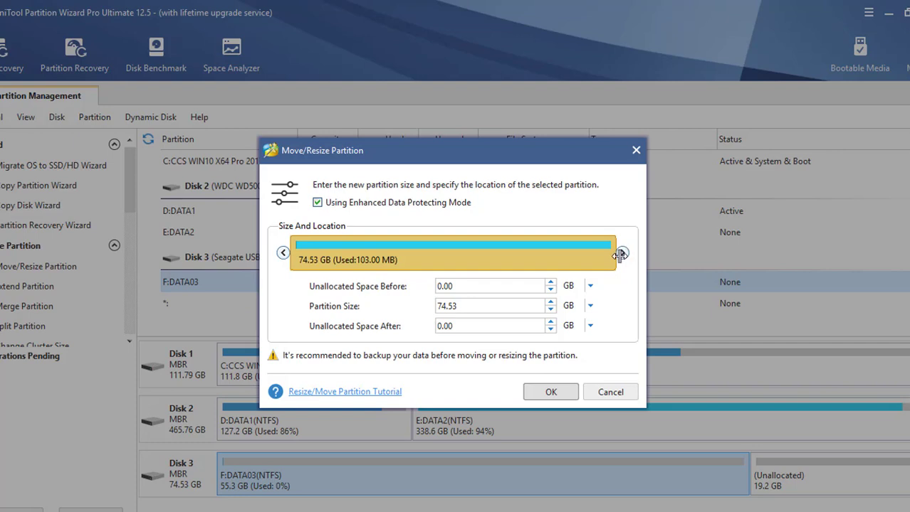
click(550, 393)
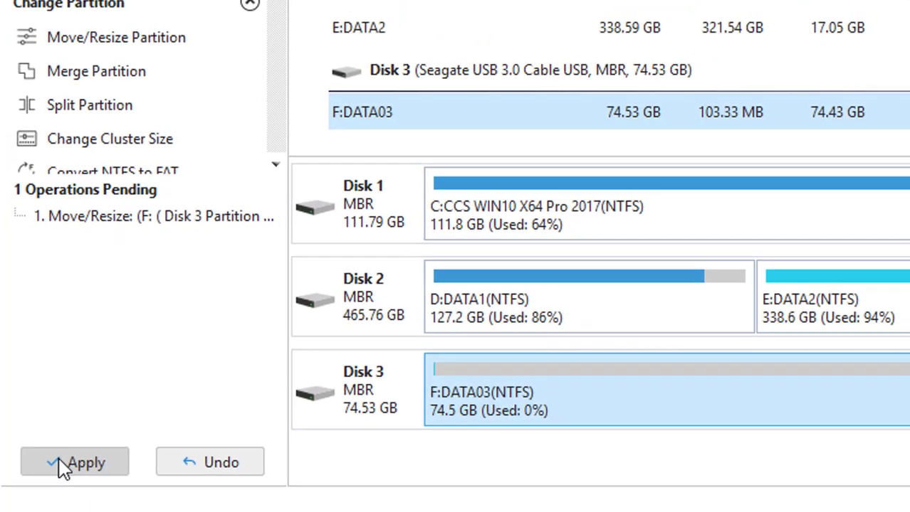
Step: Apply the pending enlargement of partition F: and dismiss the completion message
click(68, 461)
click(608, 199)
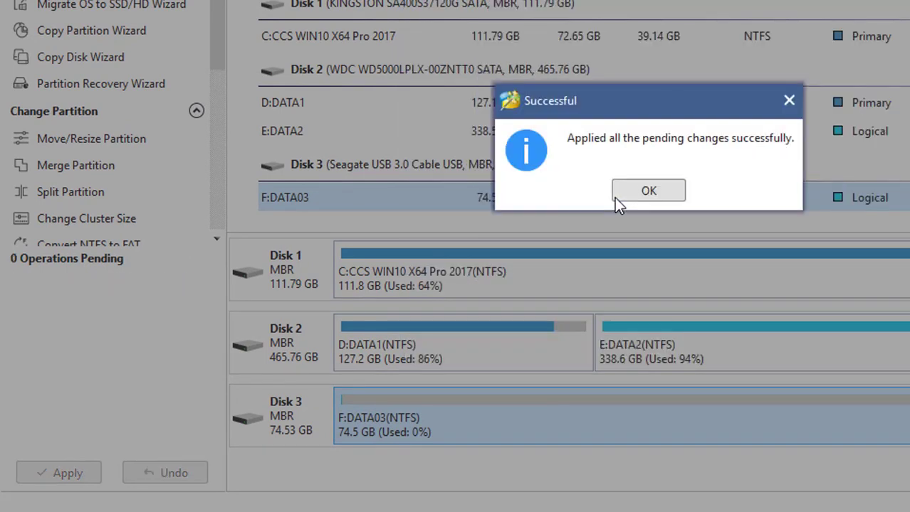
click(640, 187)
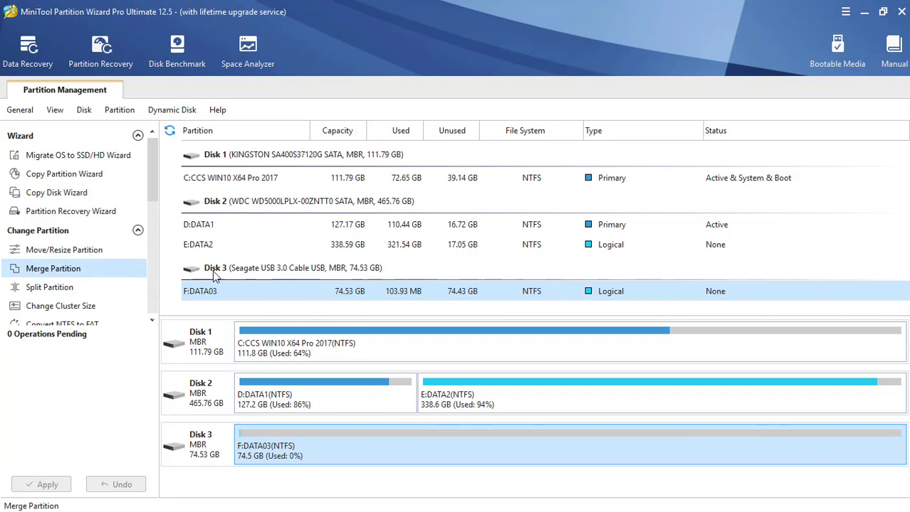
Step: Shrink partition F:DATA03 to about 22.07 GB and move it to leave about 22.41 GB unallocated before and 30.05 GB after
click(87, 254)
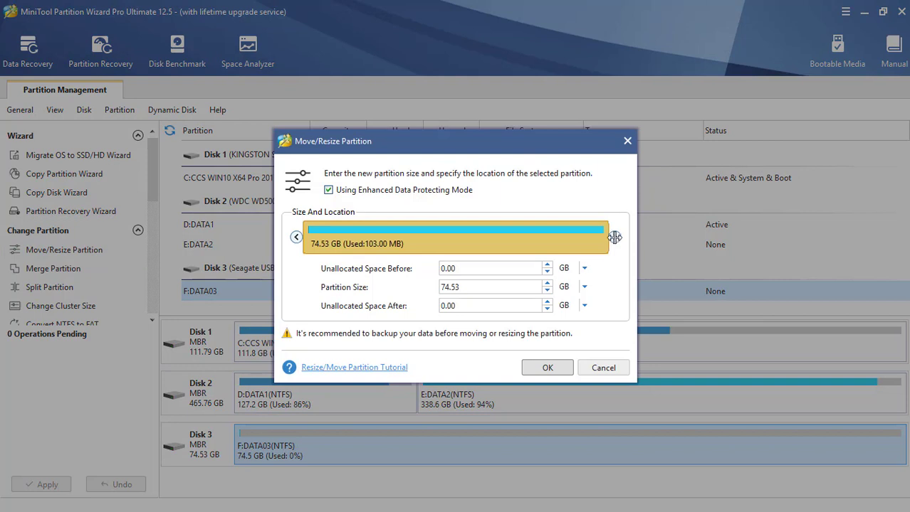
drag(615, 237, 407, 238)
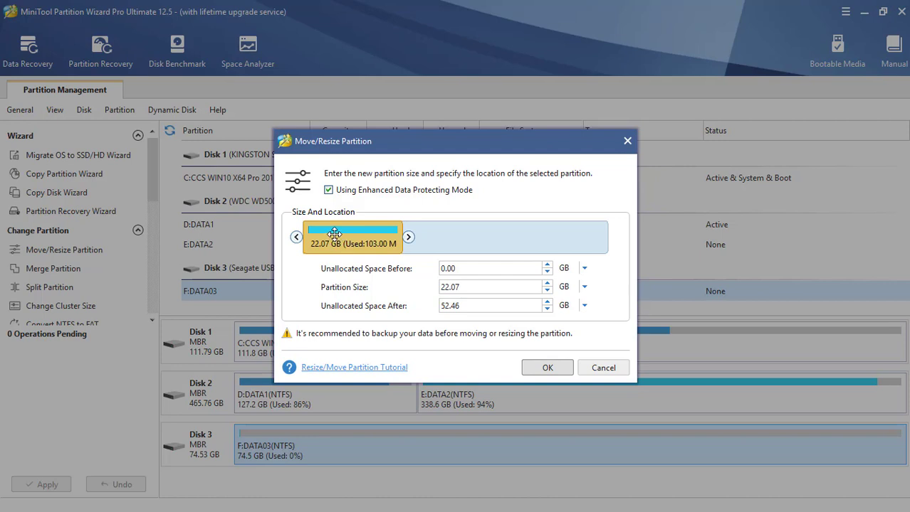
drag(335, 233, 432, 235)
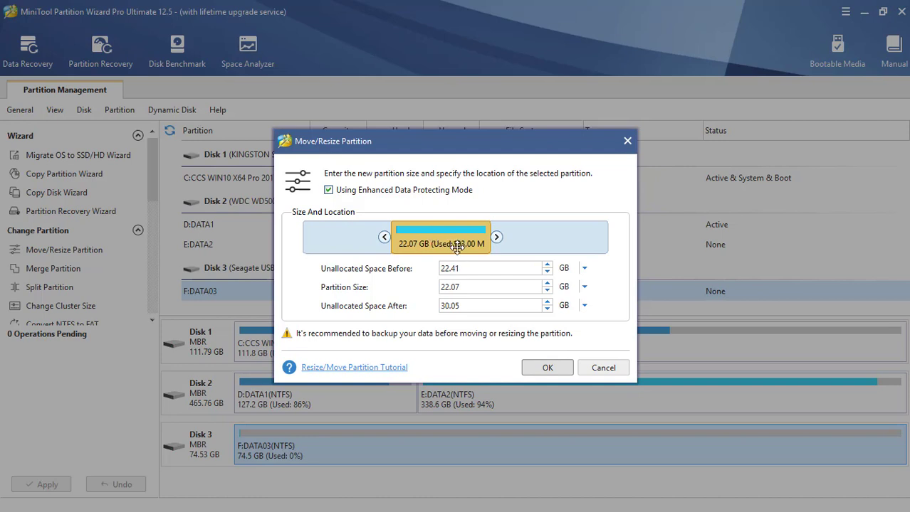
click(539, 368)
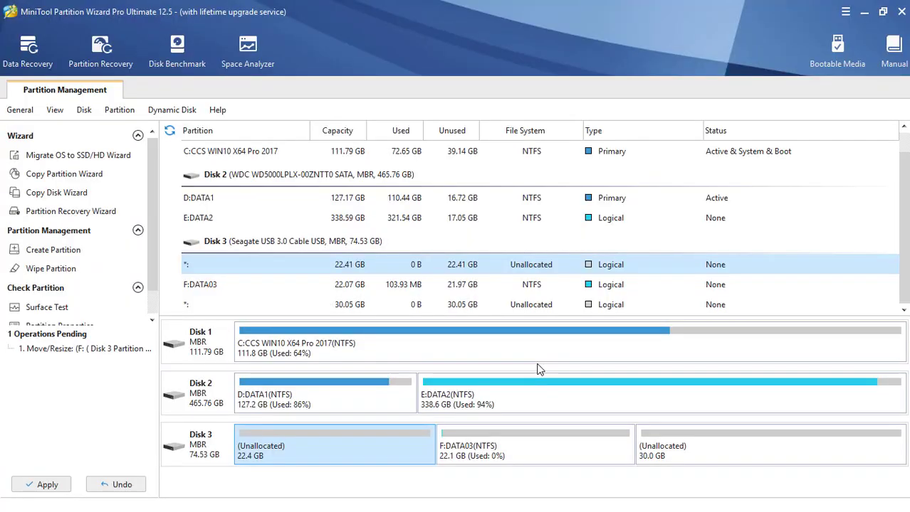
Step: Check the three sections planned on Disk 3, and apply the pending shrink and move of partition F:
click(530, 446)
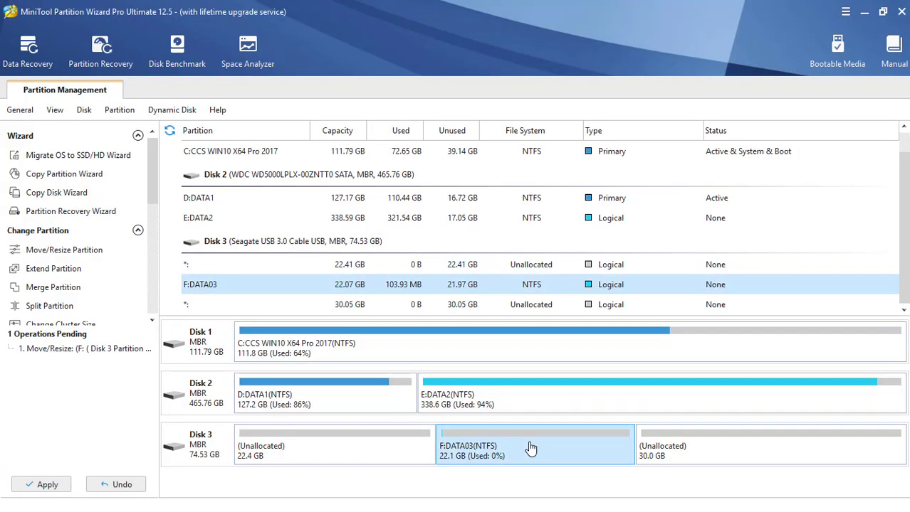
click(317, 455)
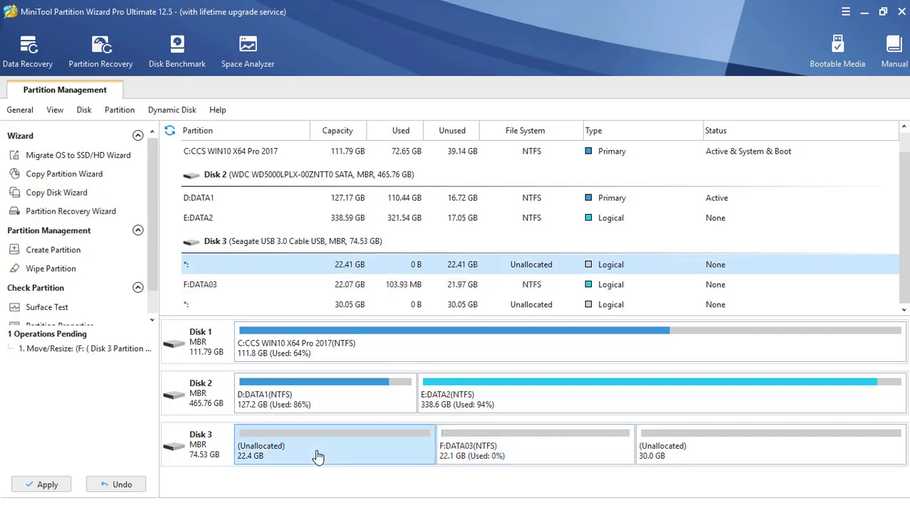
click(778, 451)
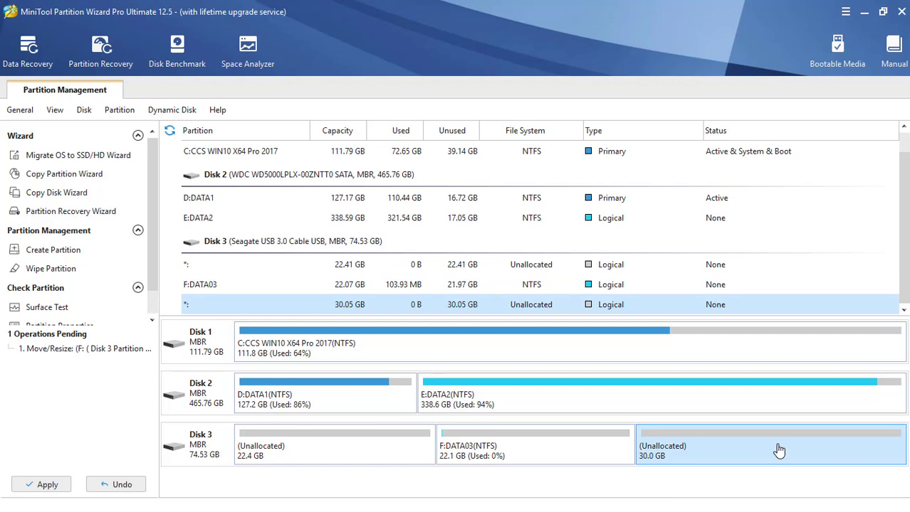
click(44, 485)
click(429, 291)
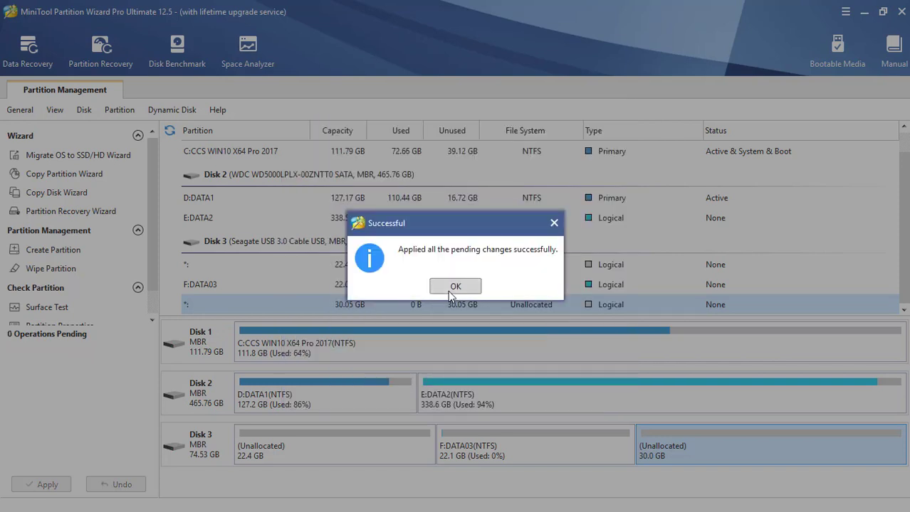
click(447, 290)
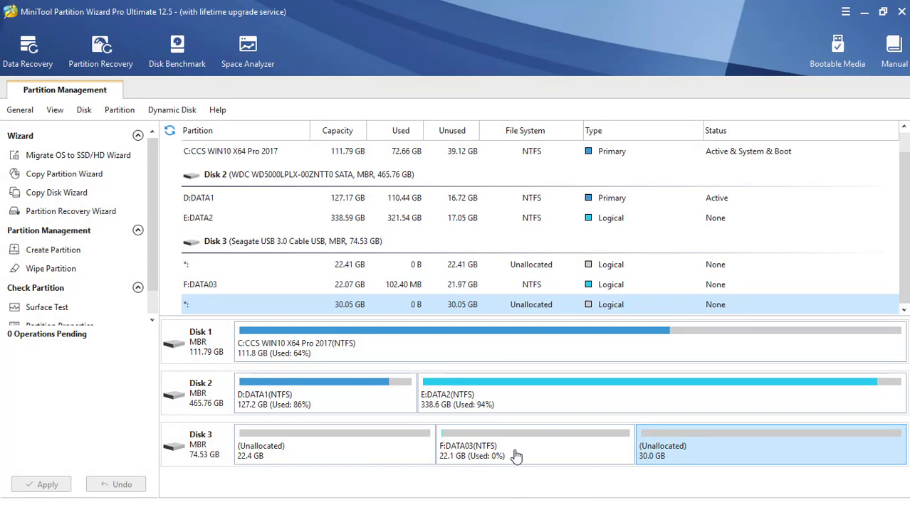
Step: Examine the F:DATA03 partition and the unallocated spaces on either side of it on Disk 3
click(516, 456)
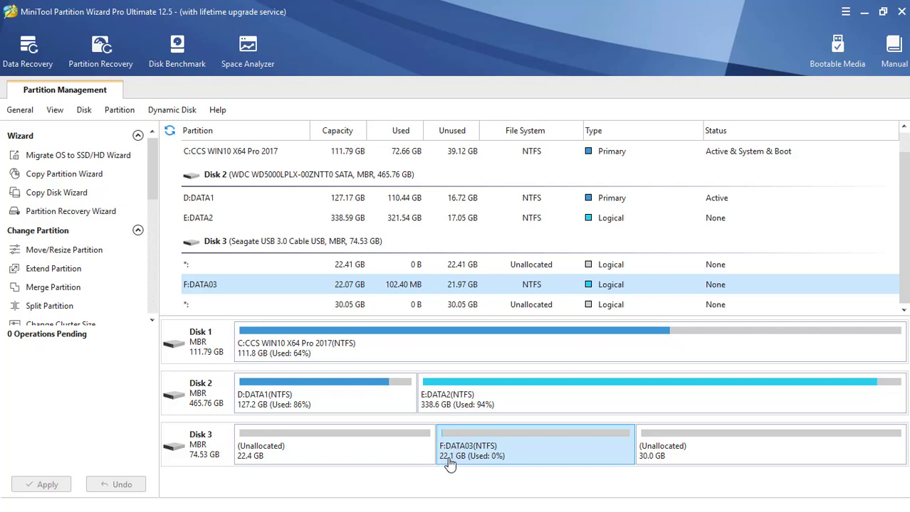
click(365, 459)
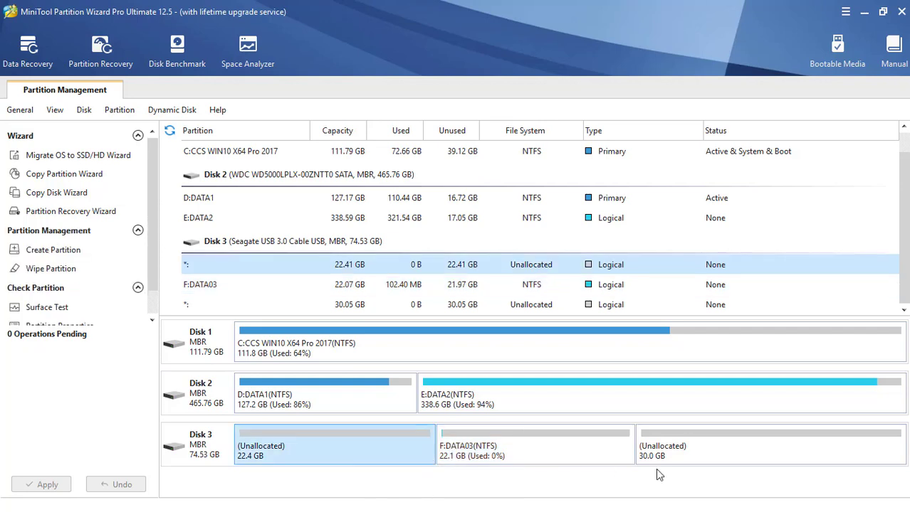
click(696, 463)
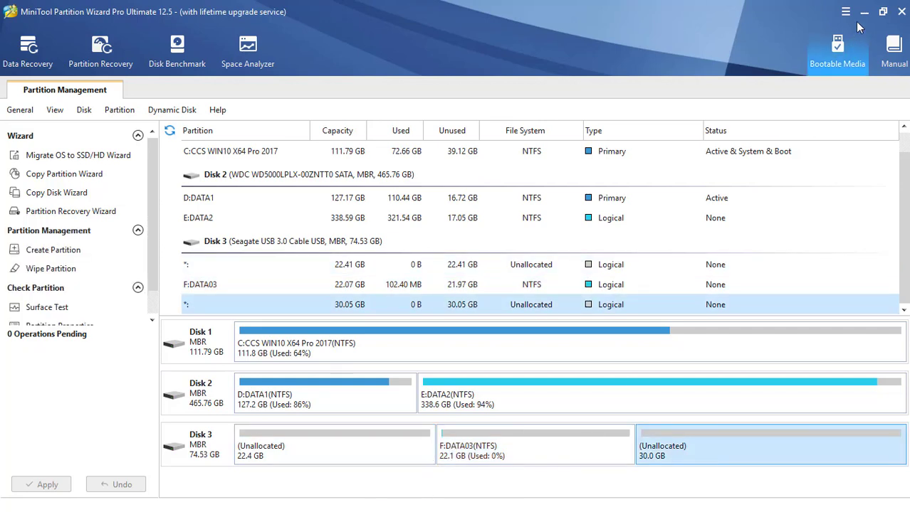
Step: Switch to File Explorer and check the contents and capacity of drive DATA03 (F:)
click(862, 13)
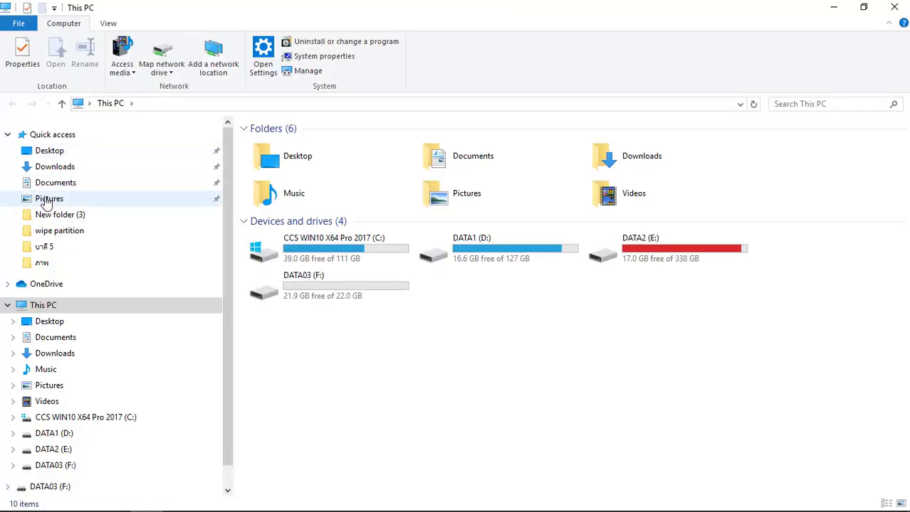
click(74, 468)
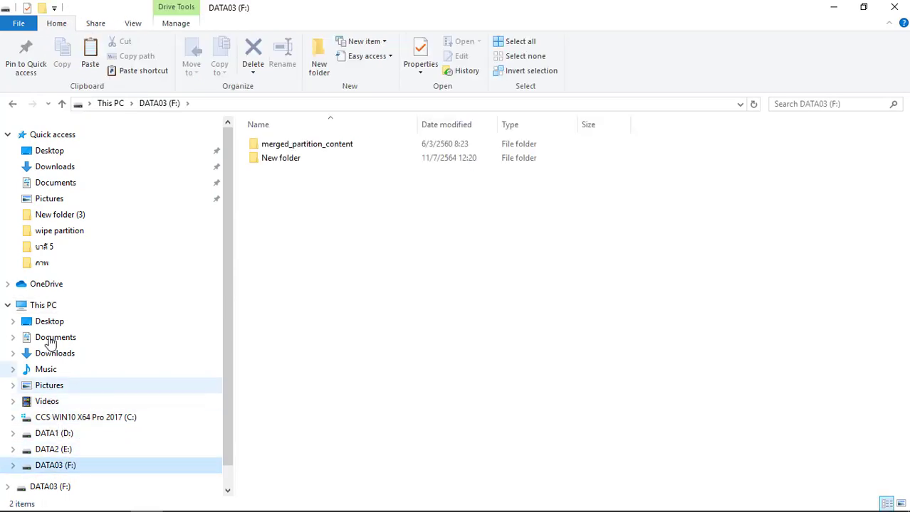
click(51, 306)
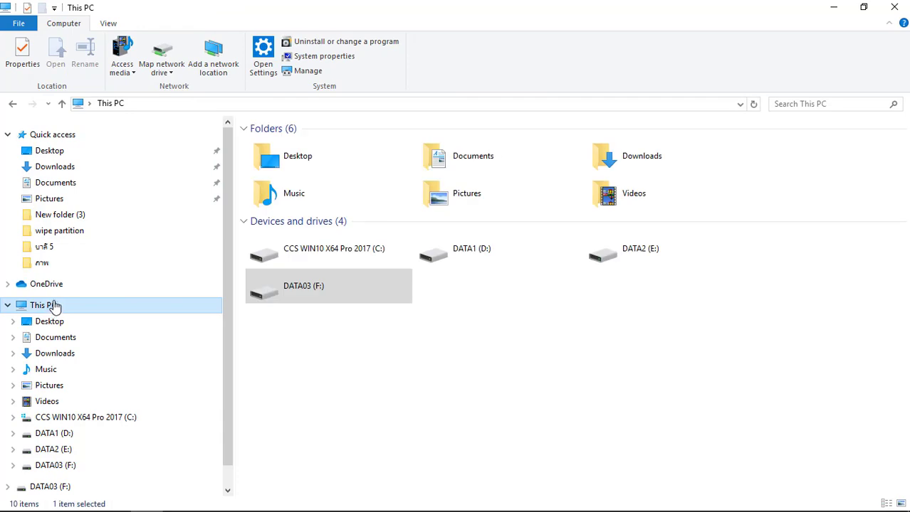
click(299, 306)
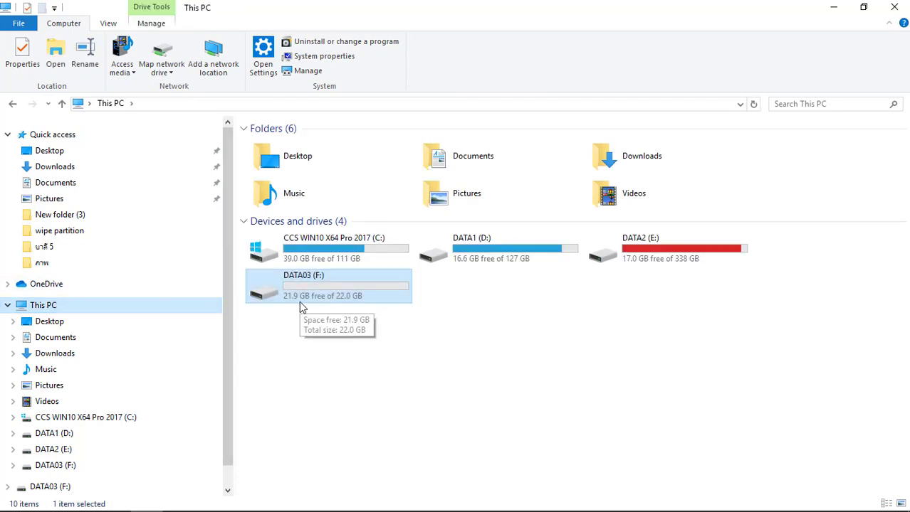
click(834, 9)
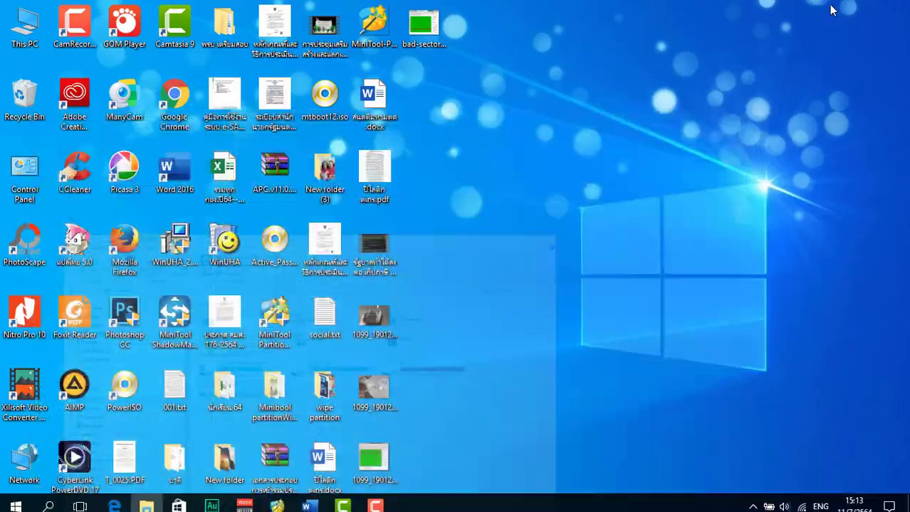
Step: Switch to MiniTool Partition Wizard and resize F:DATA03 to 74.53 GB, with 0.00 GB unallocated before and after it
click(285, 502)
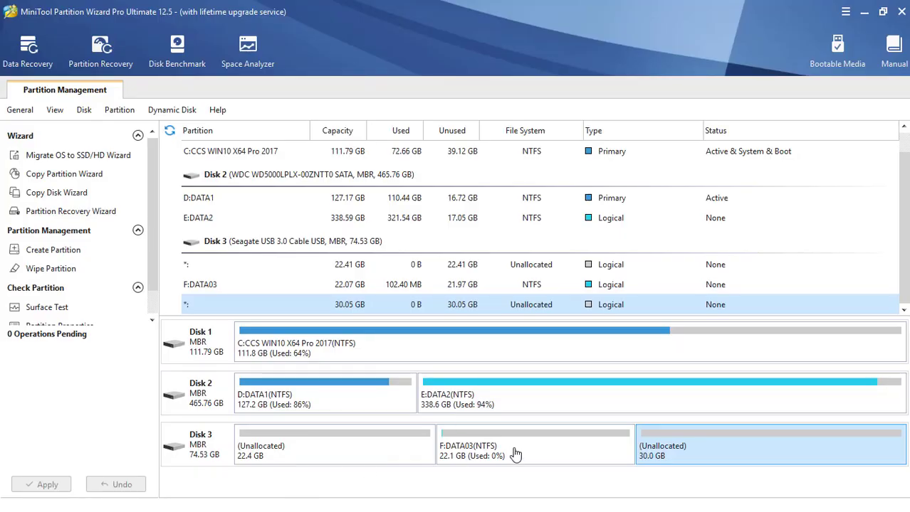
click(411, 451)
click(695, 446)
click(568, 449)
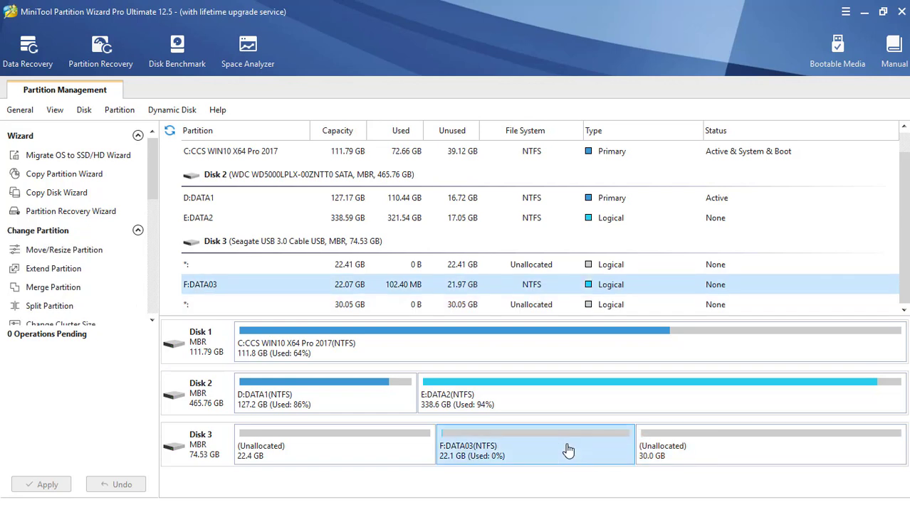
click(47, 257)
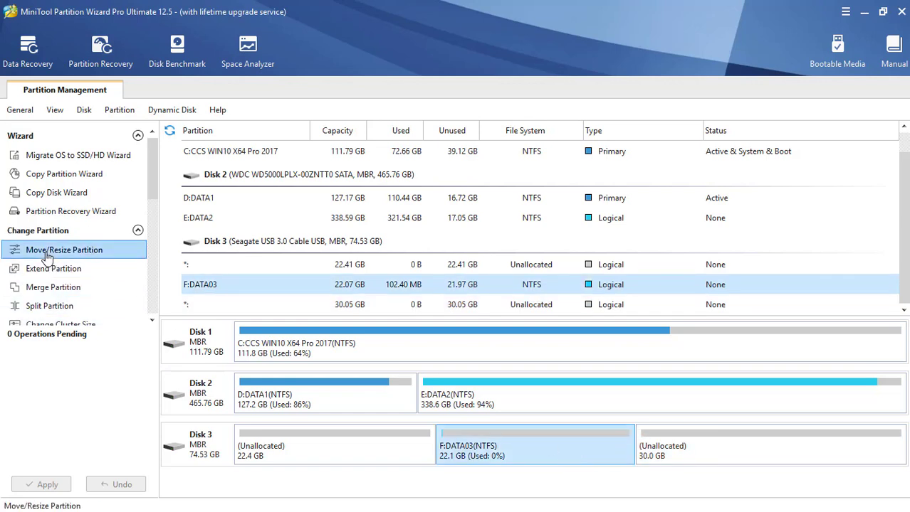
drag(502, 244, 613, 238)
drag(383, 238, 274, 249)
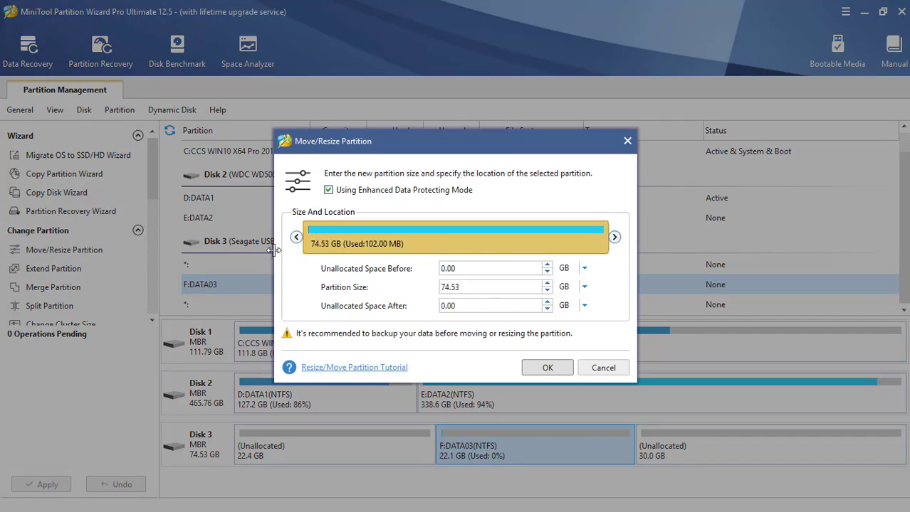
click(549, 365)
Step: Apply the pending resize that spreads partition F: over all of Disk 3, and dismiss the completion message
click(41, 485)
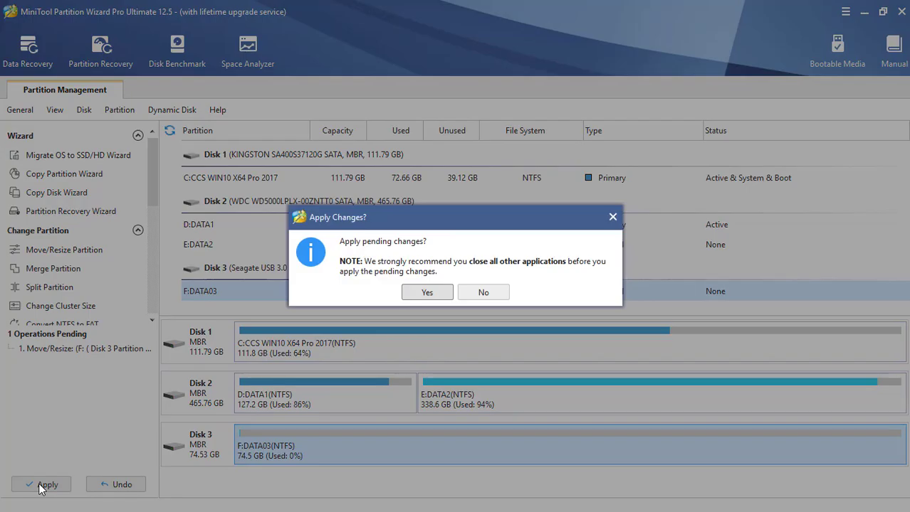
click(426, 294)
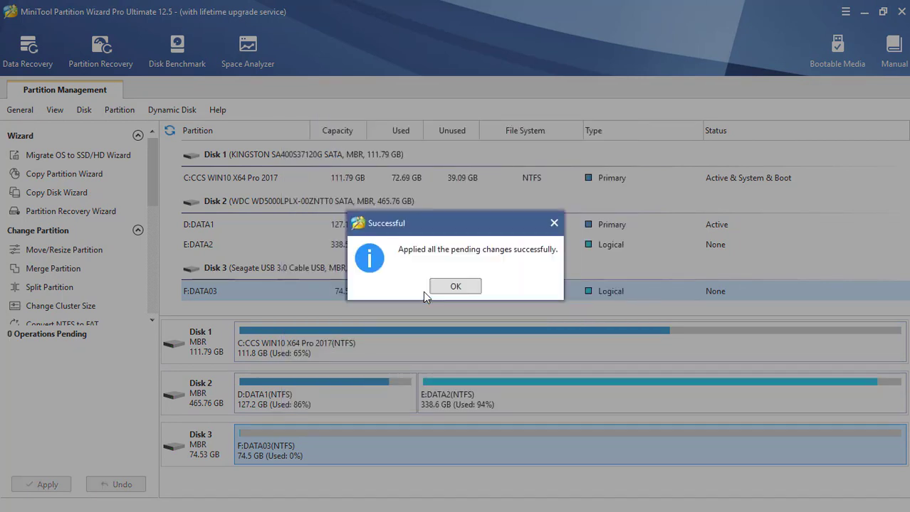
click(449, 286)
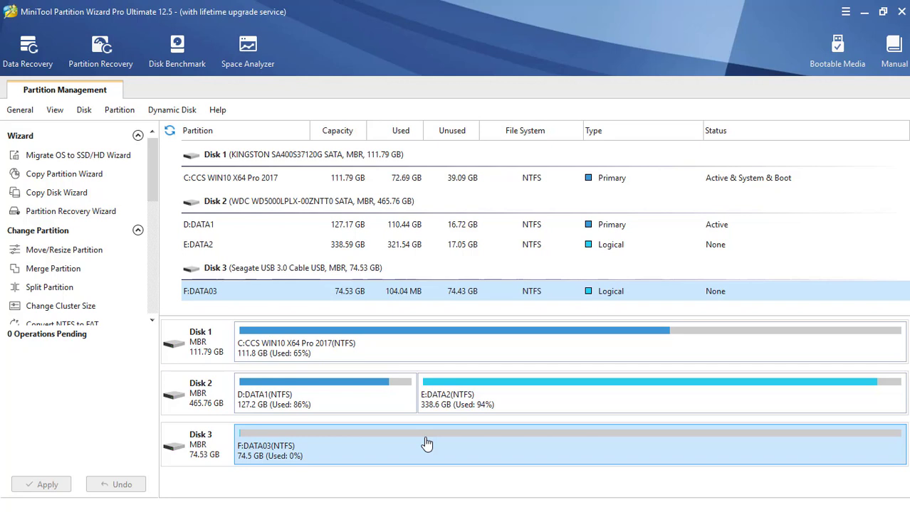
Step: Minimize the partition program and open the desktop image of a disk error scan in Photos
click(864, 13)
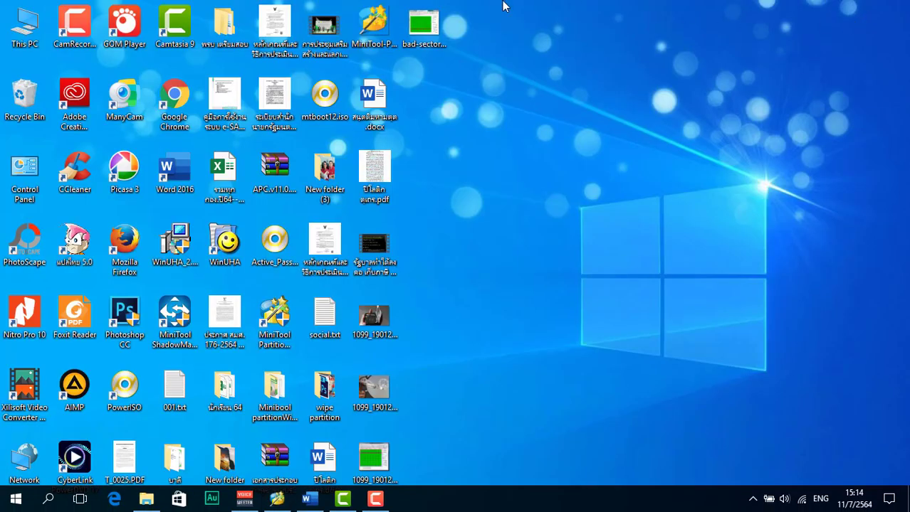
double_click(377, 463)
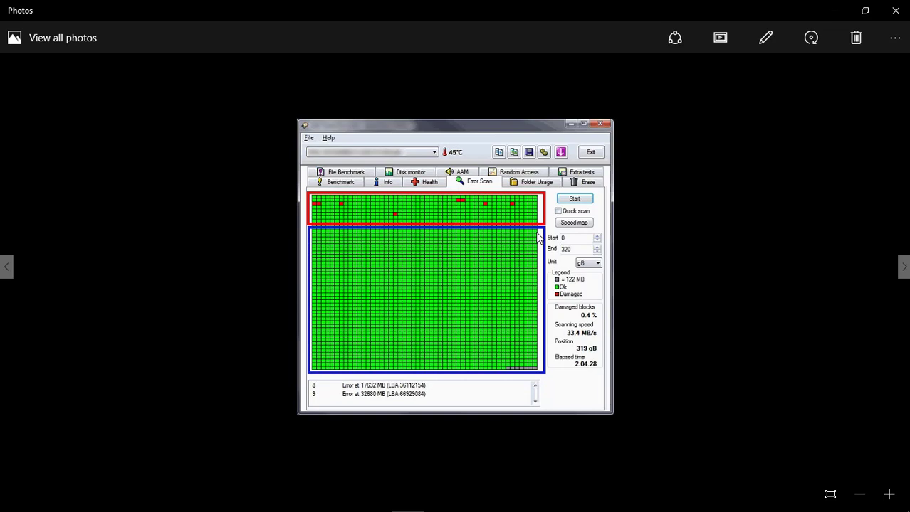
Step: Close the photo, switch to MiniTool Partition Wizard and resize F:DATA03 to 64.00 GB with 10.53 GB unallocated before it
click(894, 14)
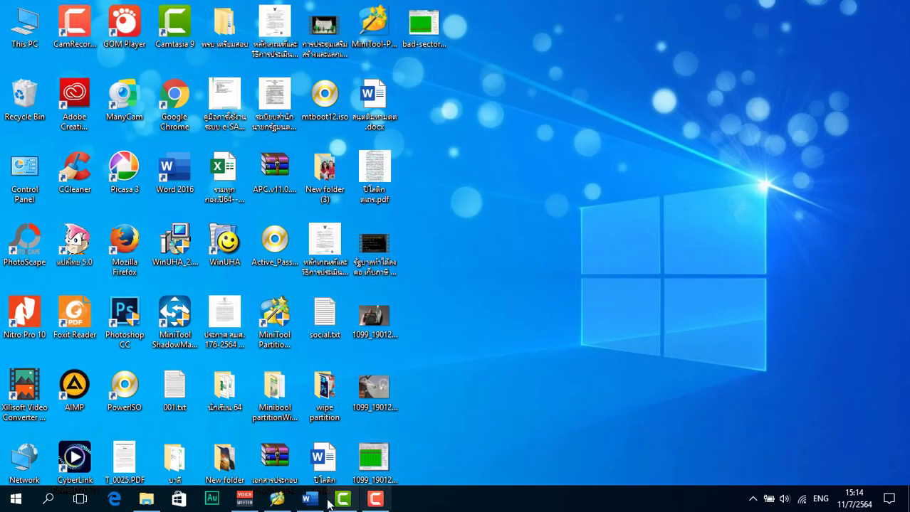
click(276, 499)
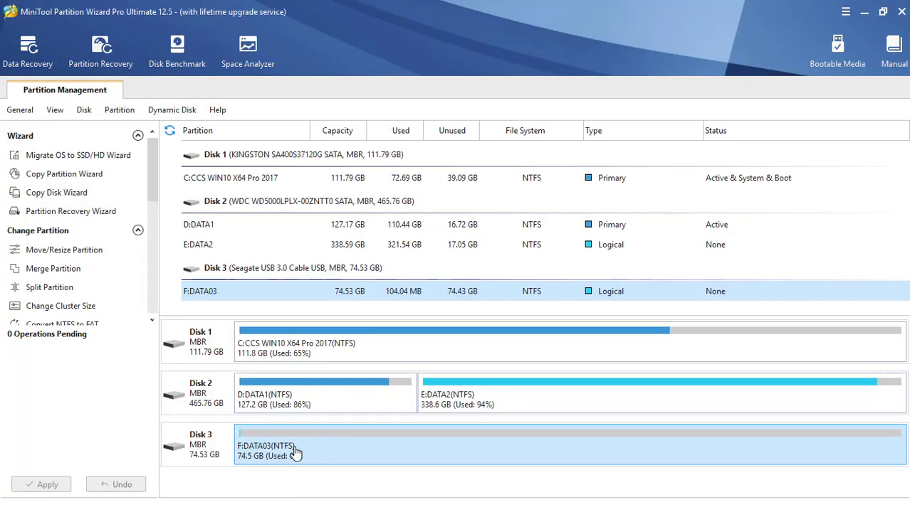
click(72, 253)
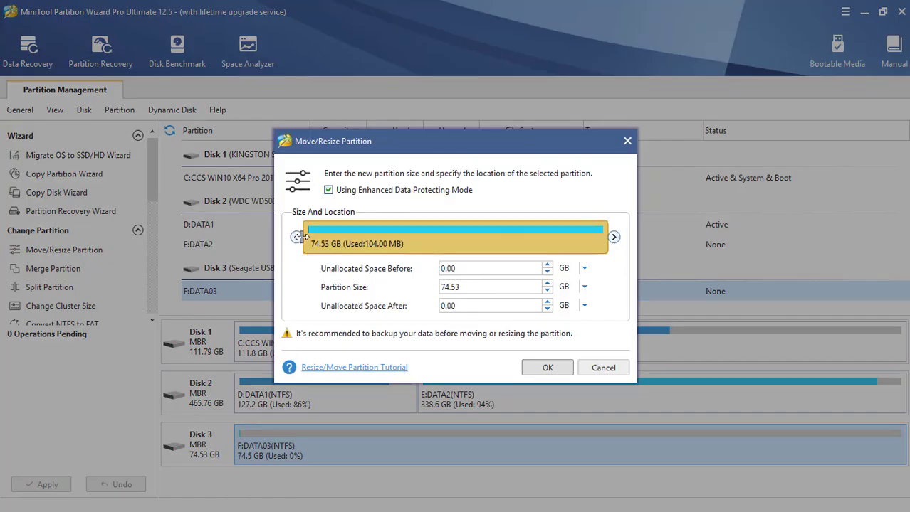
drag(299, 237, 332, 237)
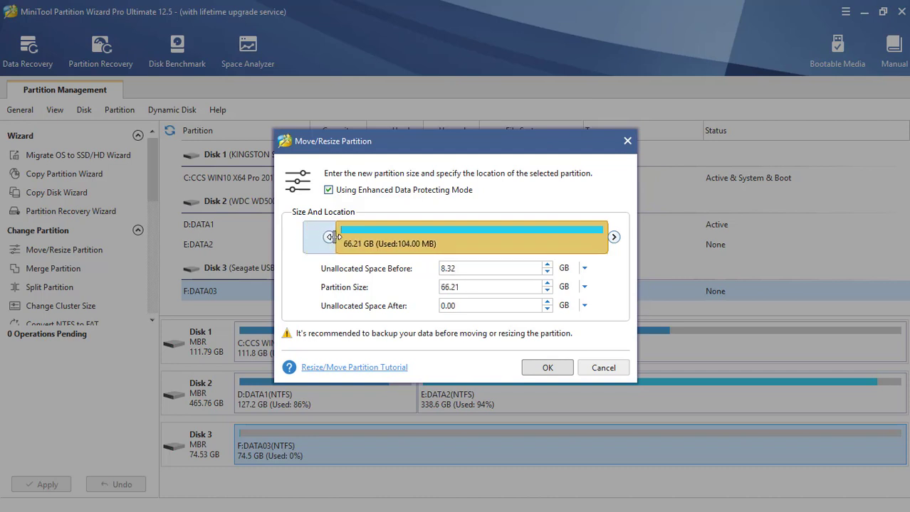
drag(333, 237, 343, 237)
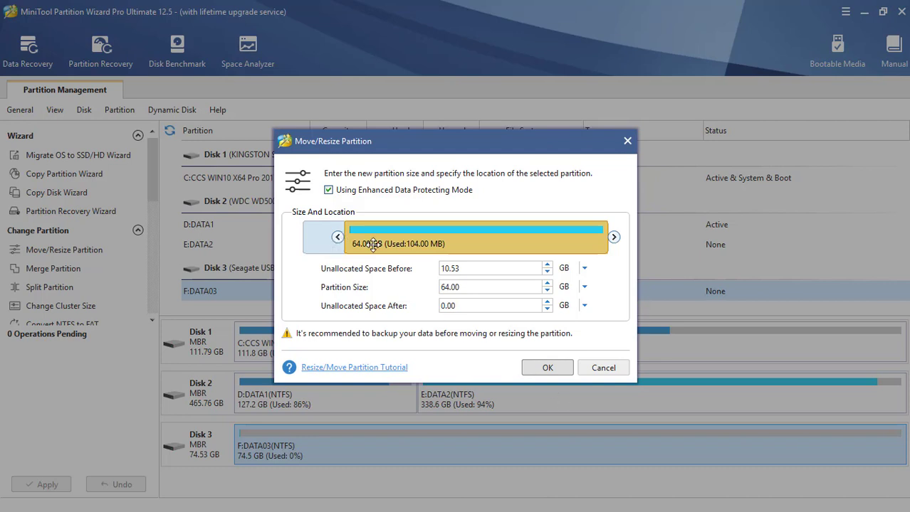
click(541, 369)
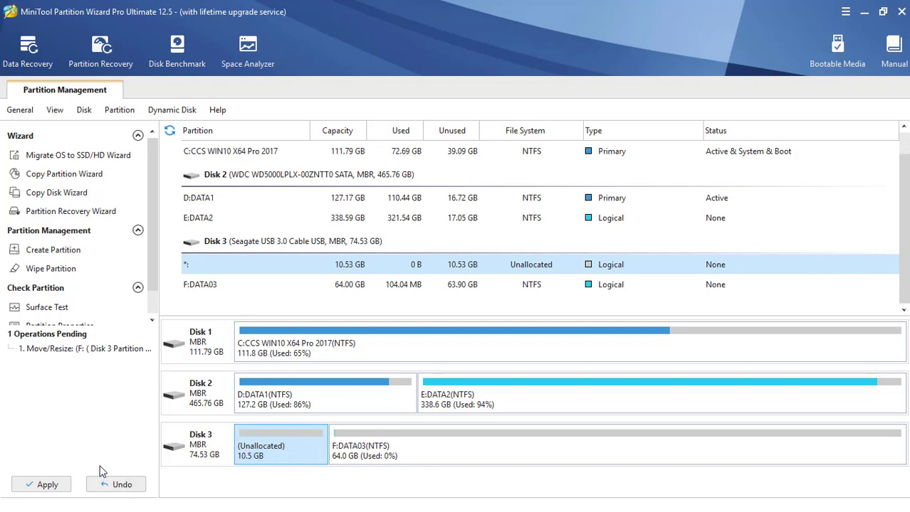
Step: Apply the pending resize that leaves unallocated space in front of F:DATA03, and dismiss the completion message
click(49, 485)
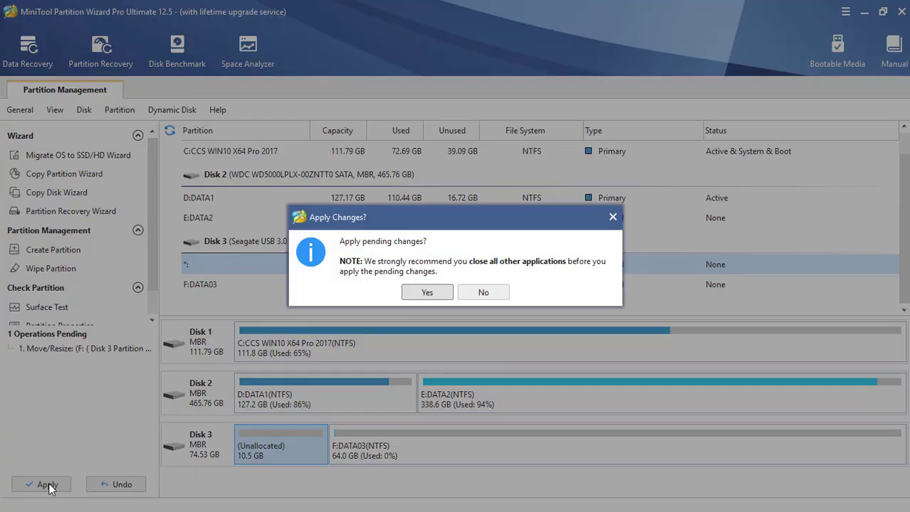
click(424, 293)
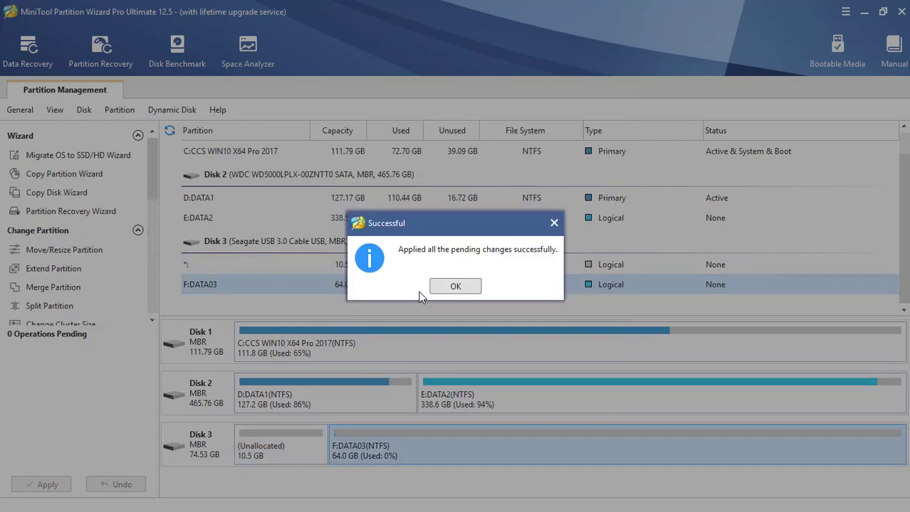
click(446, 287)
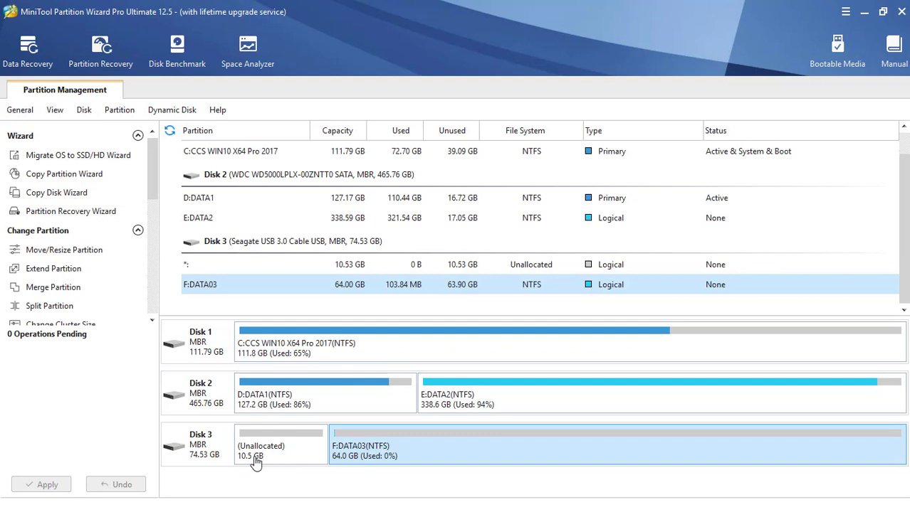
click(865, 16)
double_click(375, 470)
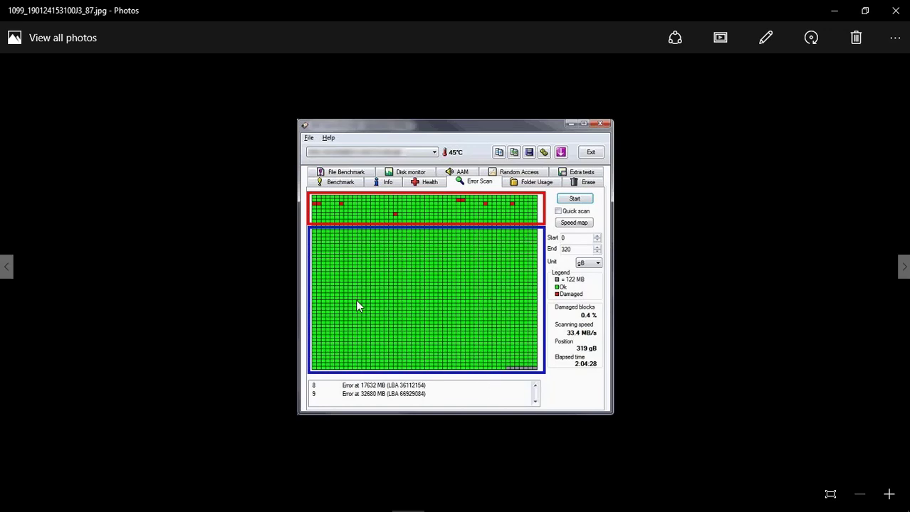
click(895, 10)
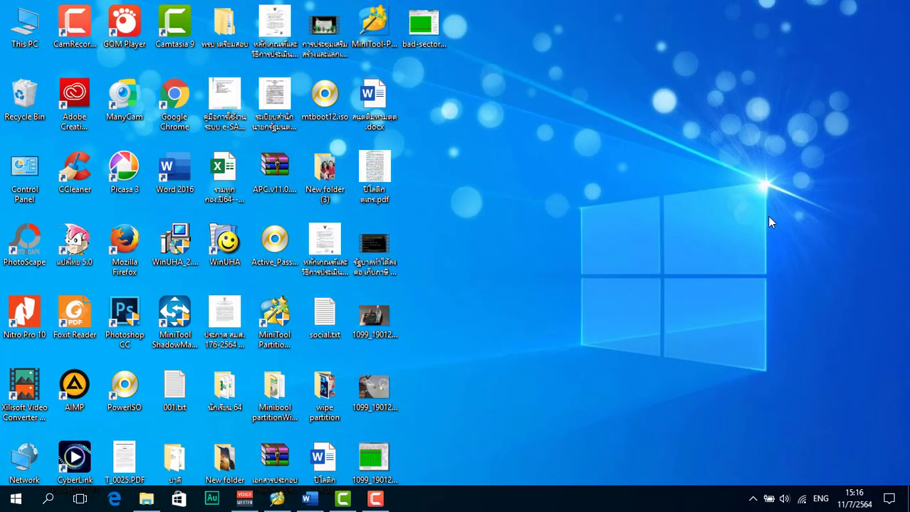
double_click(423, 27)
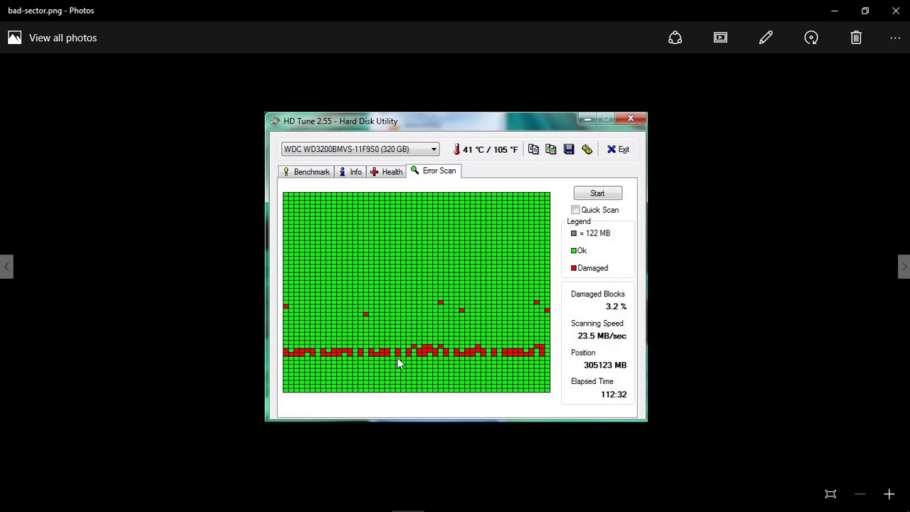
click(894, 10)
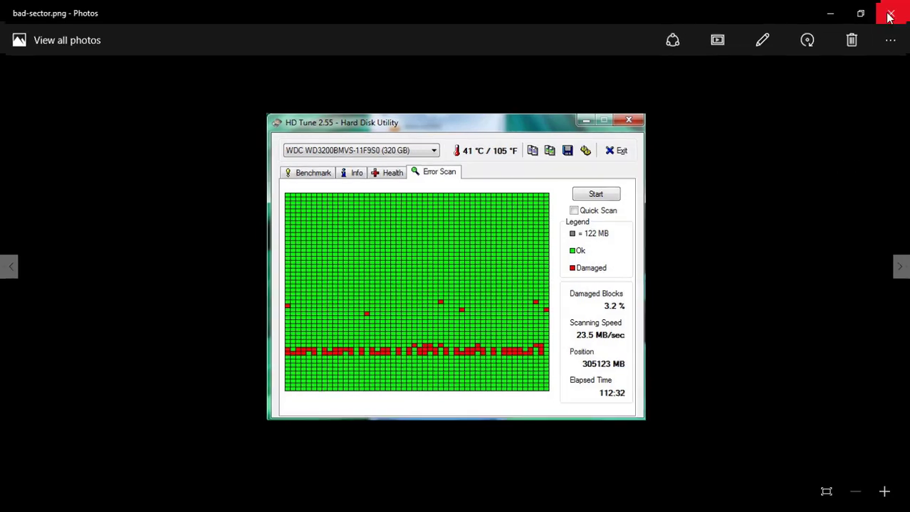
Step: Switch to MiniTool Partition Wizard and shrink F:DATA03 to 29.03 GB, leaving 10.53 GB unallocated before it and 34.97 GB after it
click(277, 500)
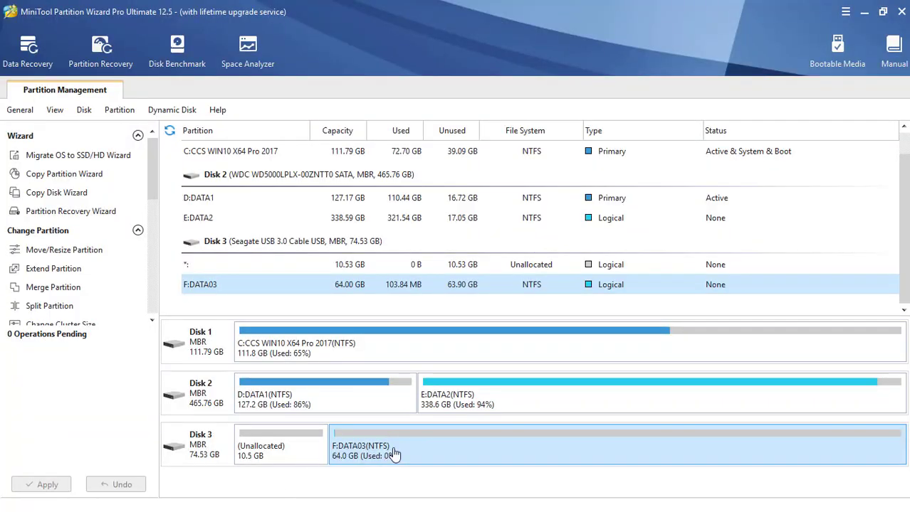
click(63, 255)
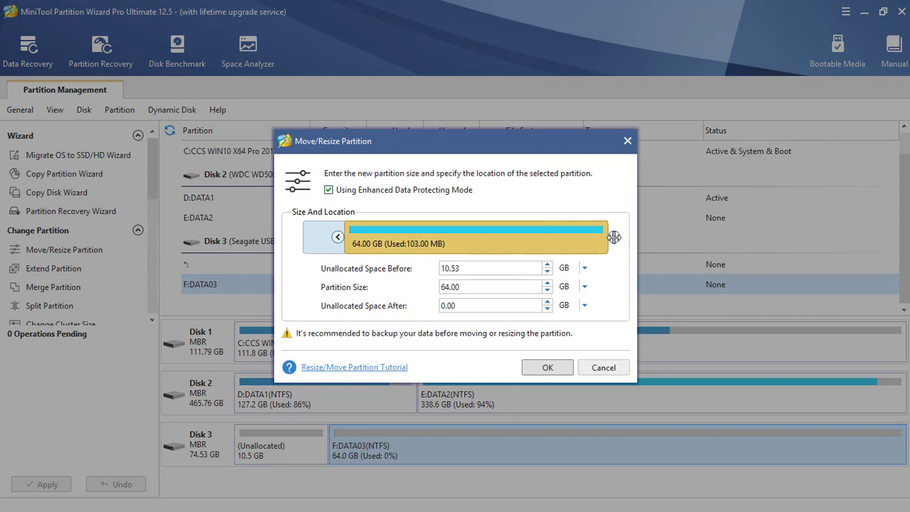
drag(613, 237, 473, 237)
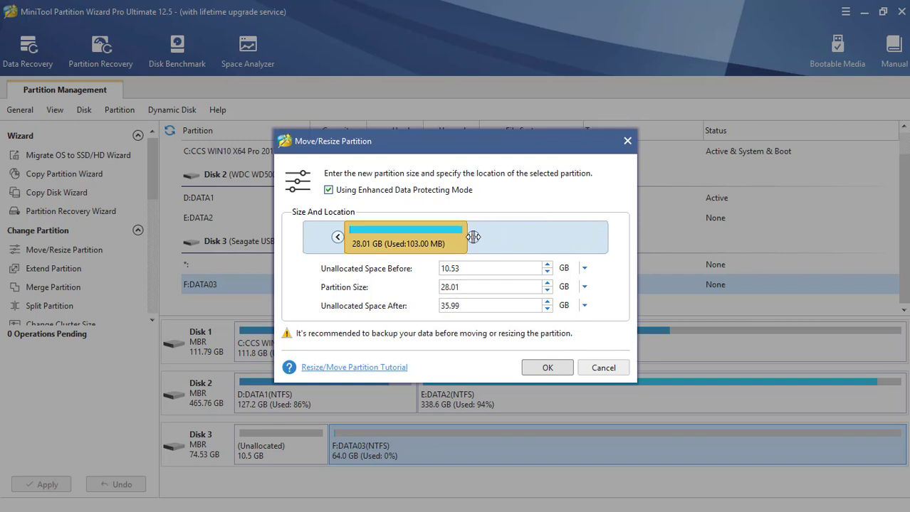
drag(473, 237, 476, 237)
click(547, 368)
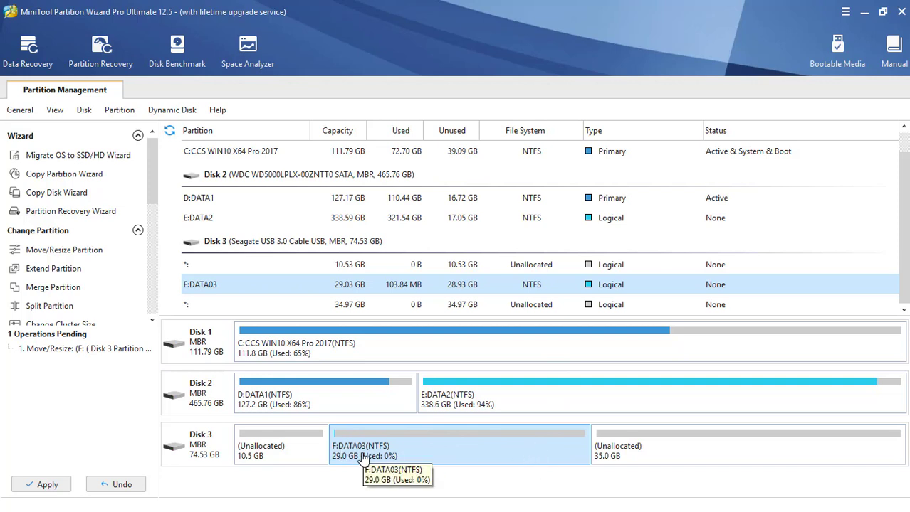
Step: Apply the pending shrink of F:DATA03, dismiss the completion message and select the partition on Disk 3
click(47, 486)
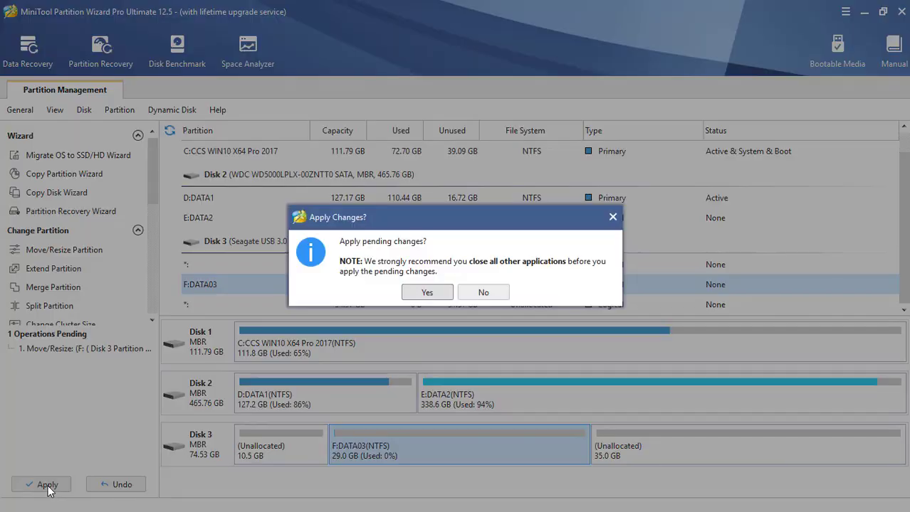
click(427, 293)
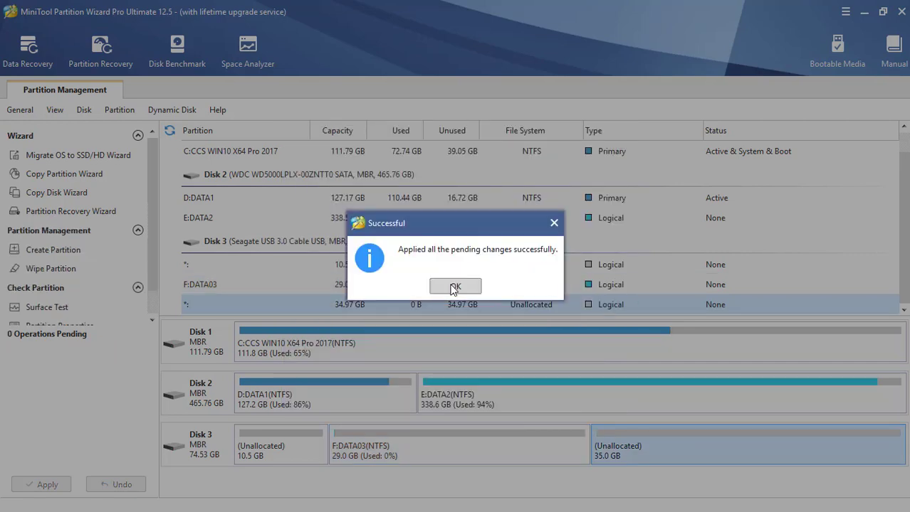
click(454, 288)
click(504, 458)
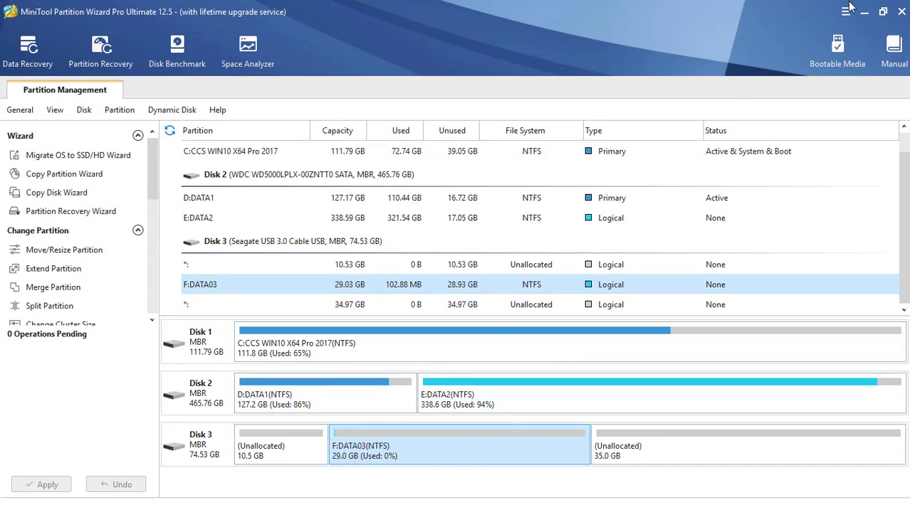
Step: Minimize the partition program, open This PC in a maximized File Explorer window and check the capacity of DATA03 (F:)
click(863, 11)
double_click(19, 34)
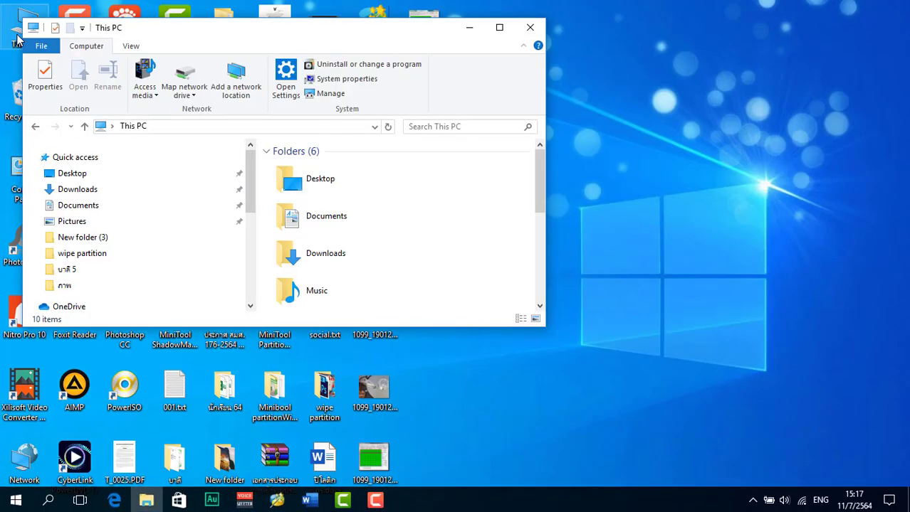
click(499, 27)
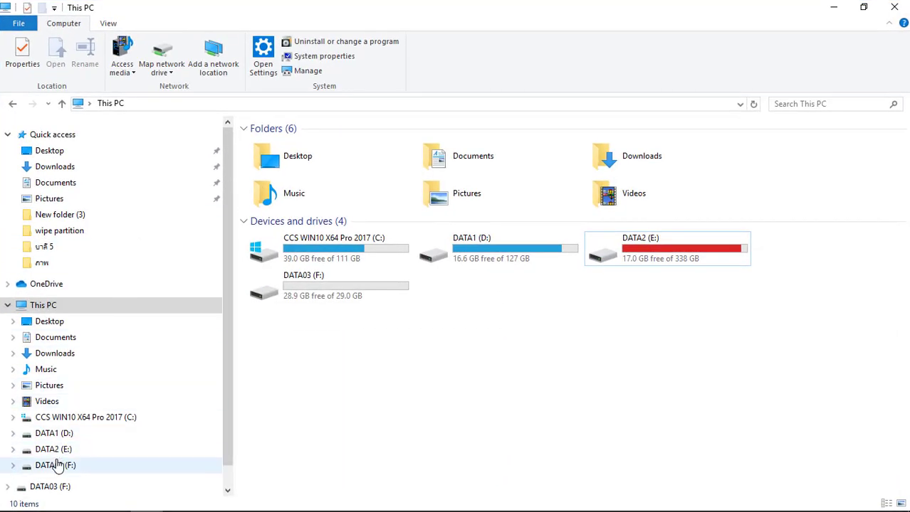
click(311, 299)
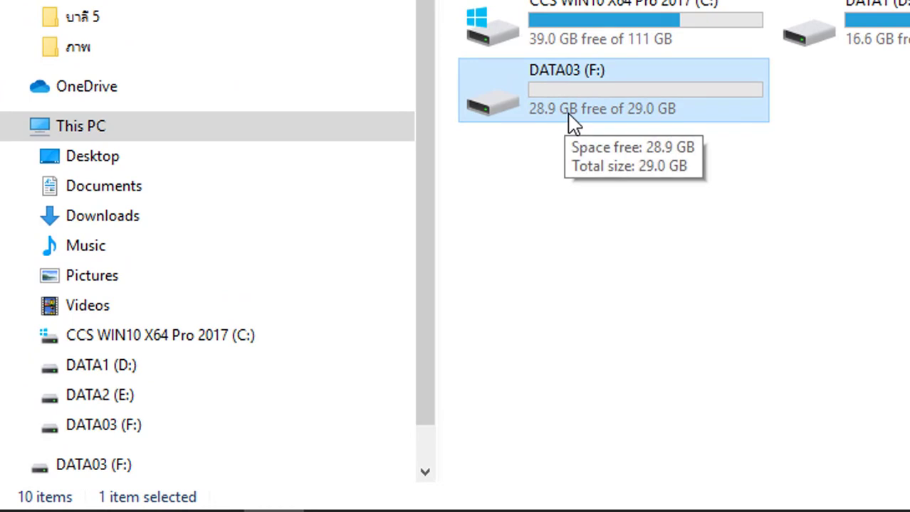